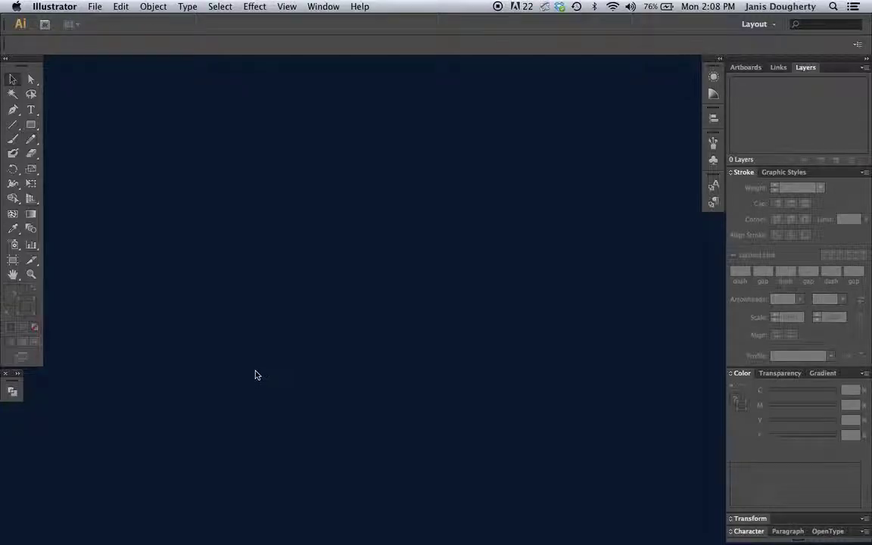
Step: Create a new document with one 6 in by 6 in artboard, inches as units and CMYK colour mode
click(95, 7)
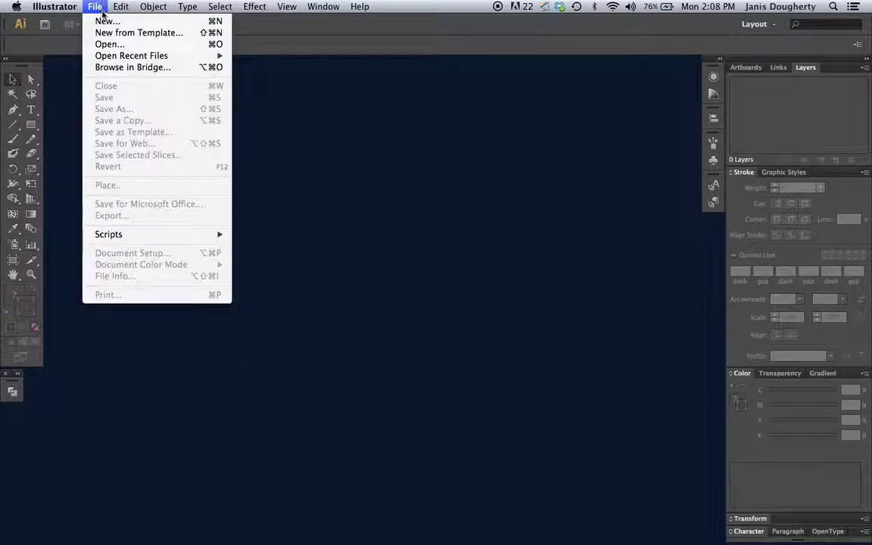
click(106, 22)
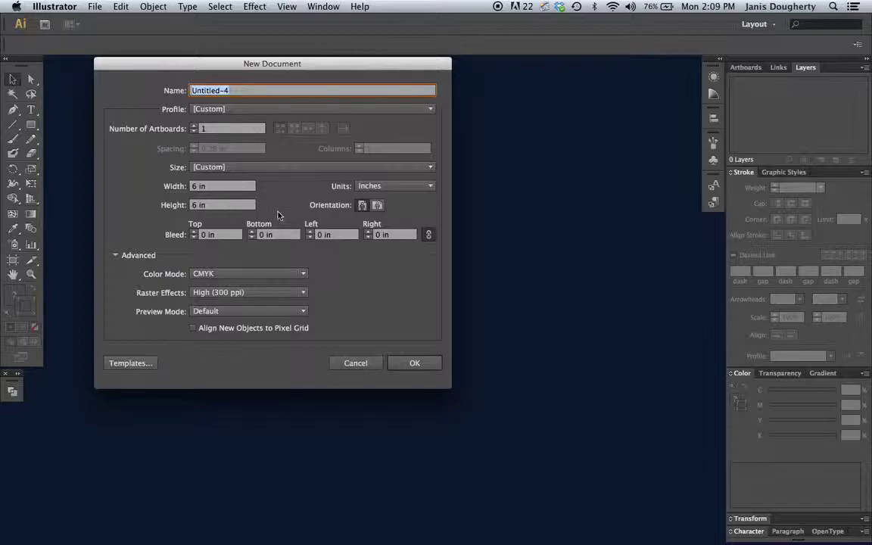
click(386, 190)
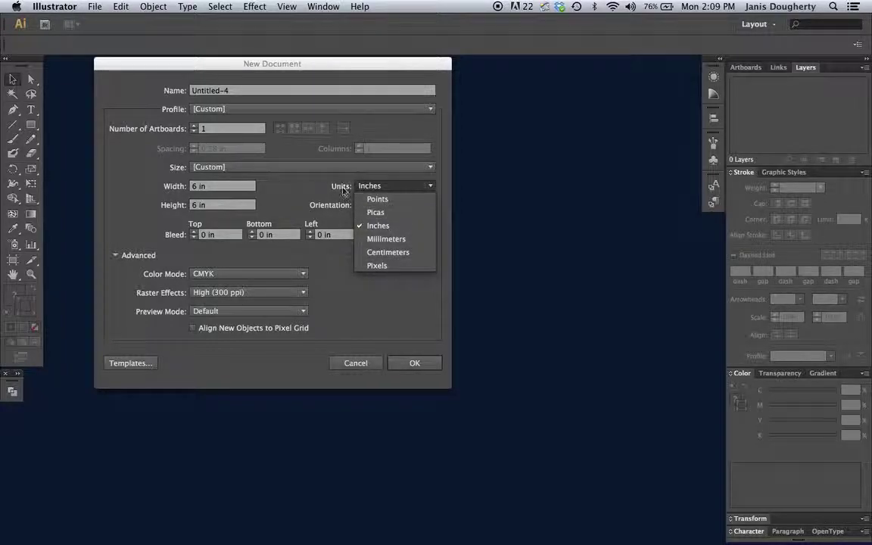
click(302, 186)
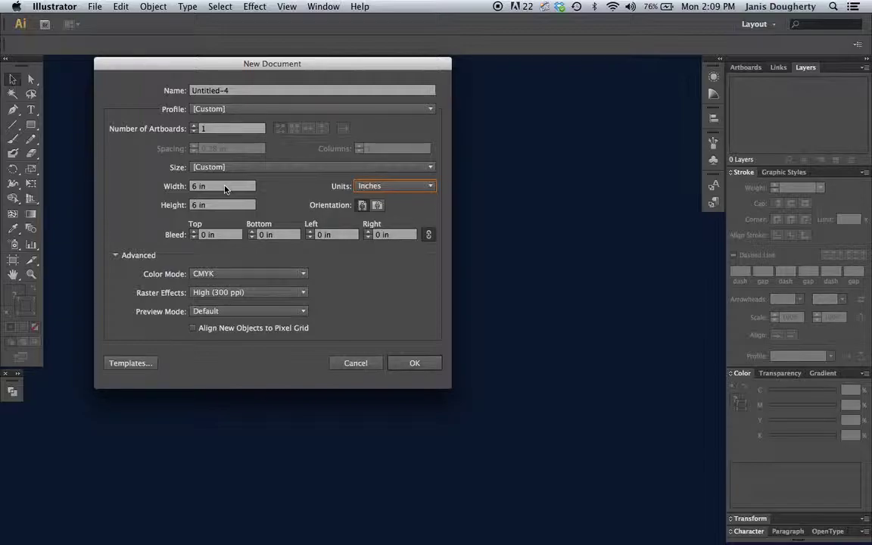
click(414, 362)
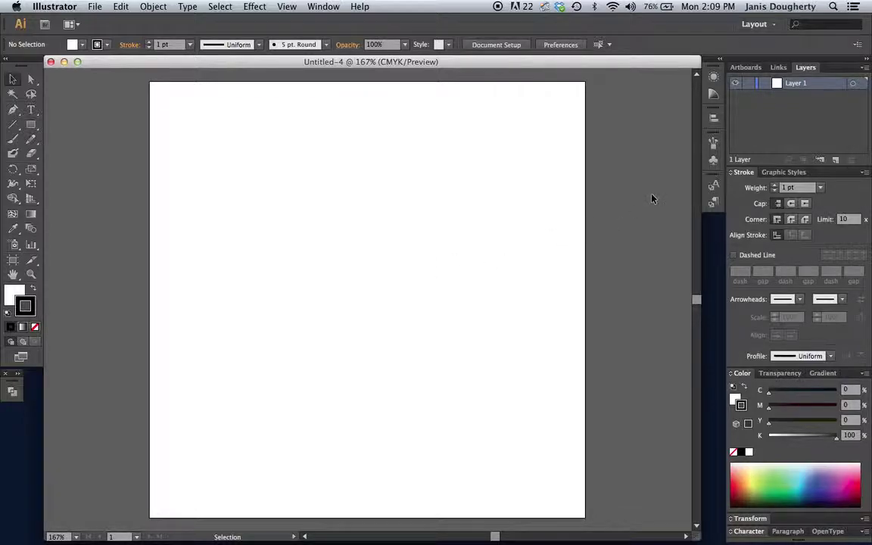
Step: Add five more artboards to the document, making six in a row
click(745, 68)
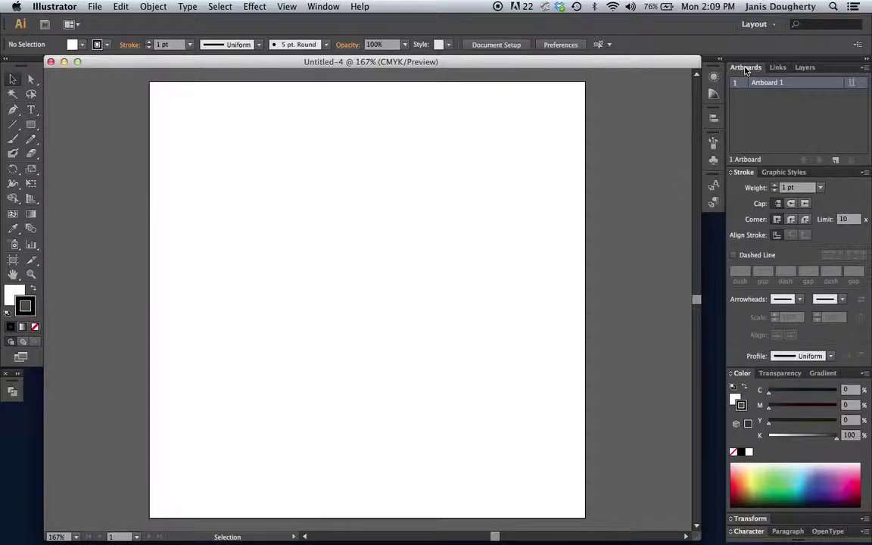
click(836, 161)
click(836, 161)
click(836, 161)
click(837, 161)
click(836, 161)
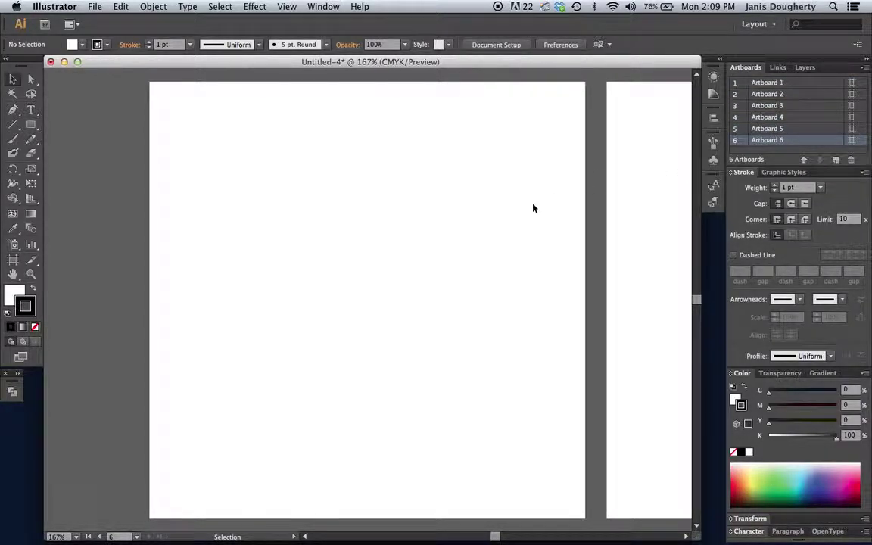
key(super+minus)
key(super+minus)
key(super+minus)
key(super+minus)
key(super+minus)
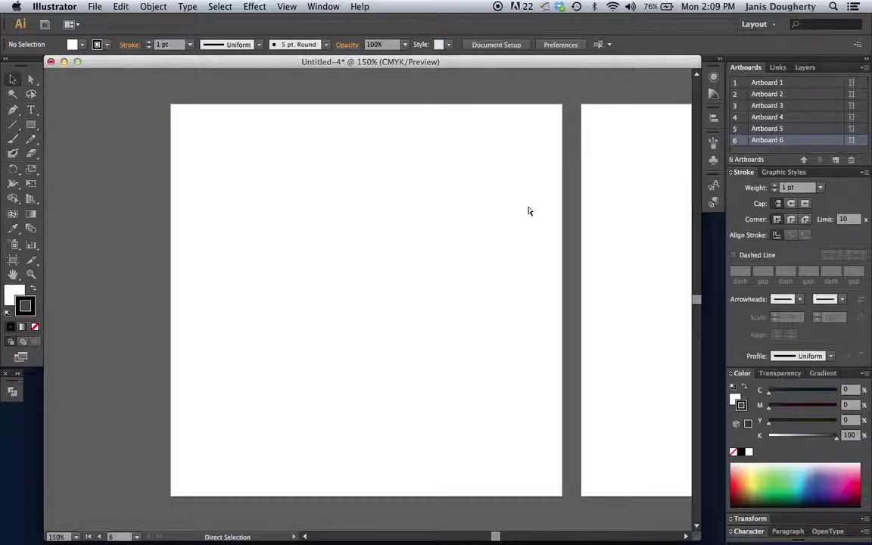
scroll(519, 214, right, 5)
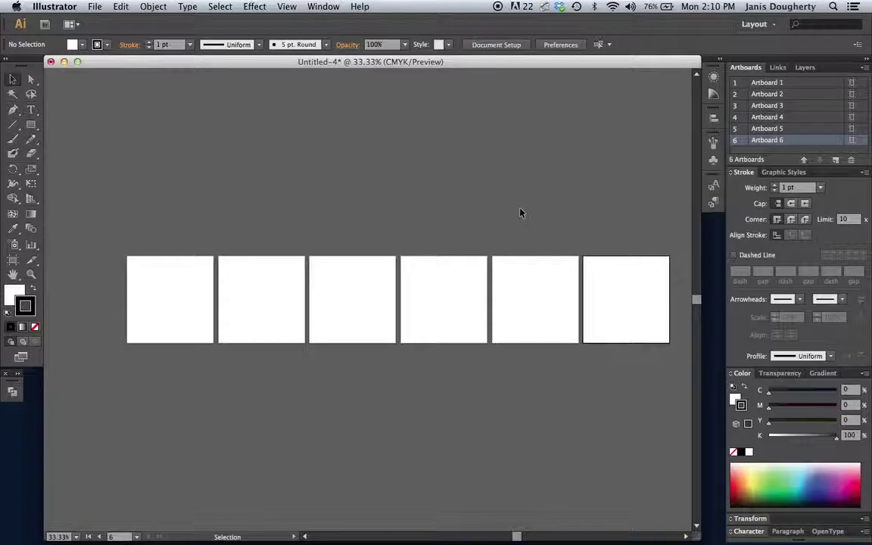
Step: Draw a large square in the upper-left part of the first artboard with the Rectangle tool
click(806, 68)
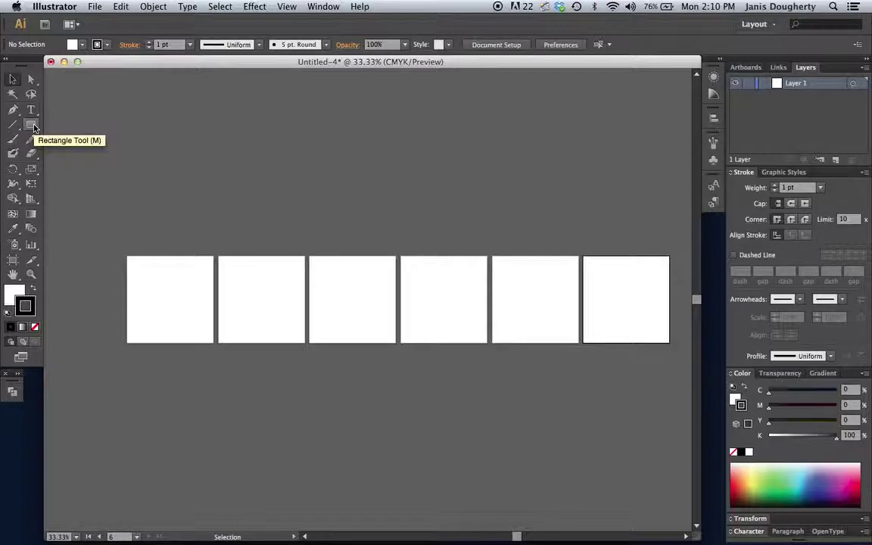
click(32, 126)
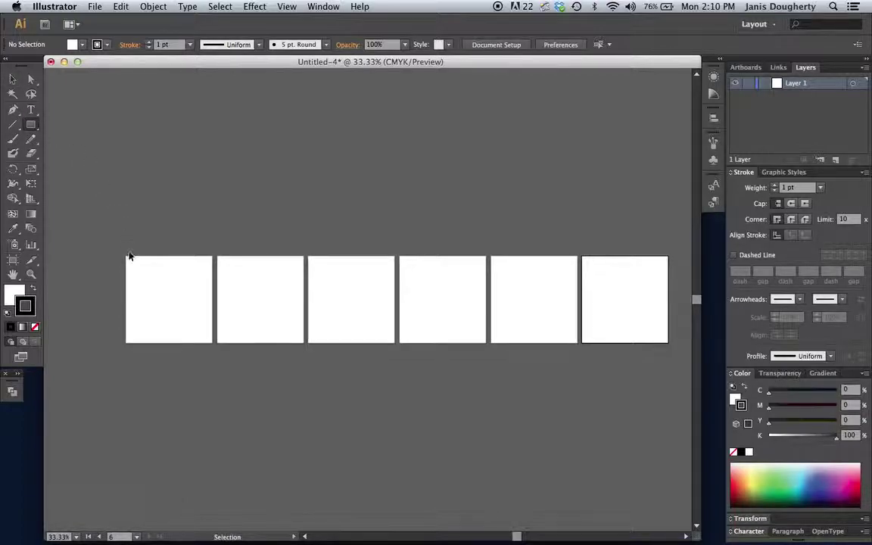
key(super+equal)
drag(308, 282, 388, 285)
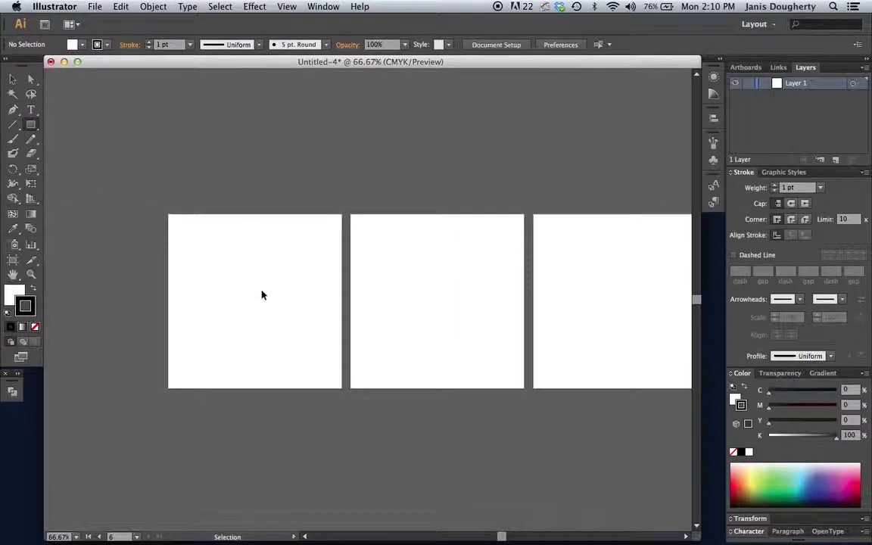
key(super+equal)
drag(185, 296, 316, 288)
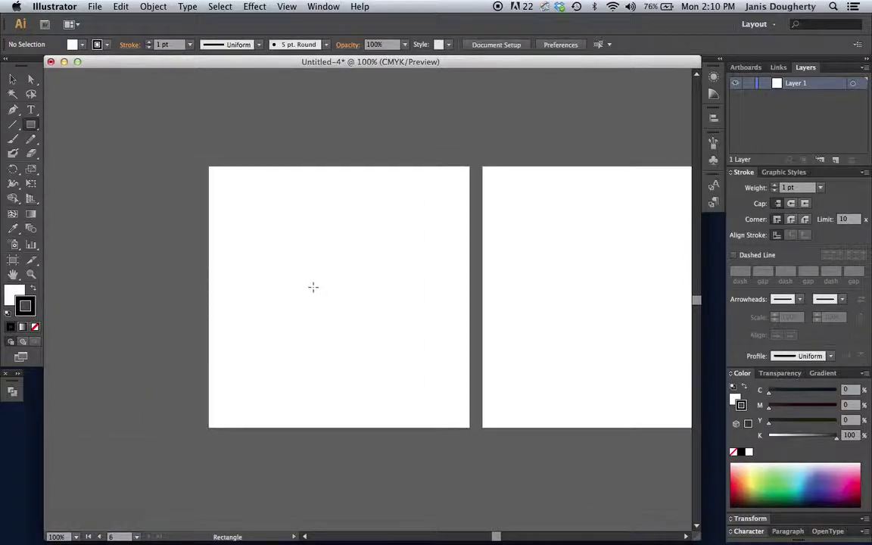
drag(219, 176, 322, 314)
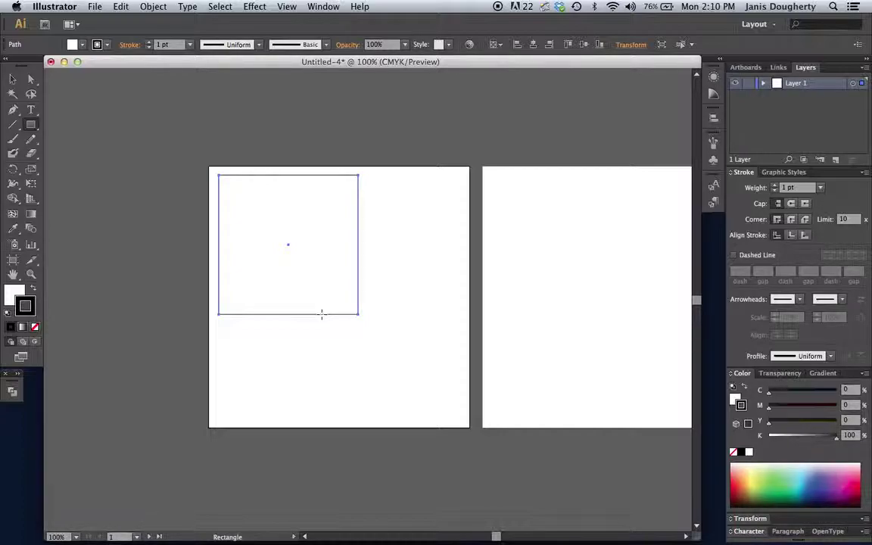
Step: Draw three smaller squares on the first artboard, one right of the large square and two side by side below it
drag(376, 217, 463, 303)
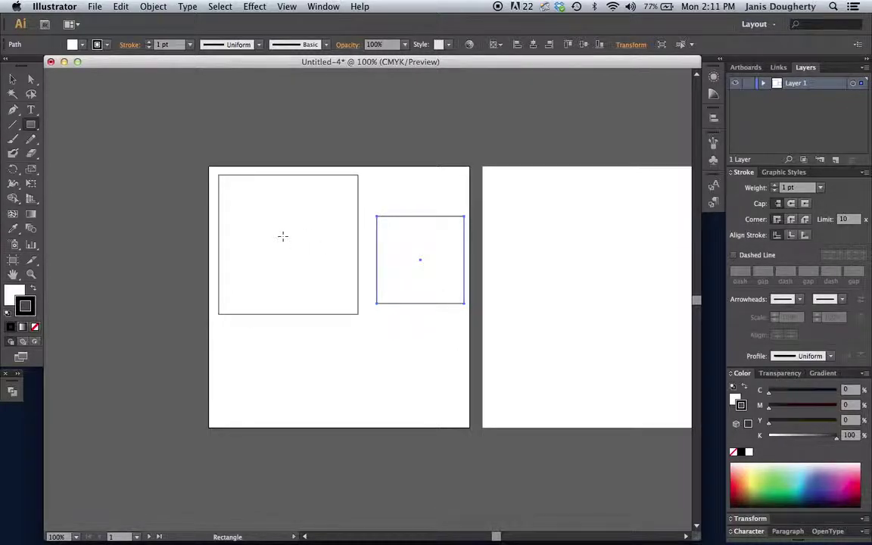
scroll(283, 236, right, 1)
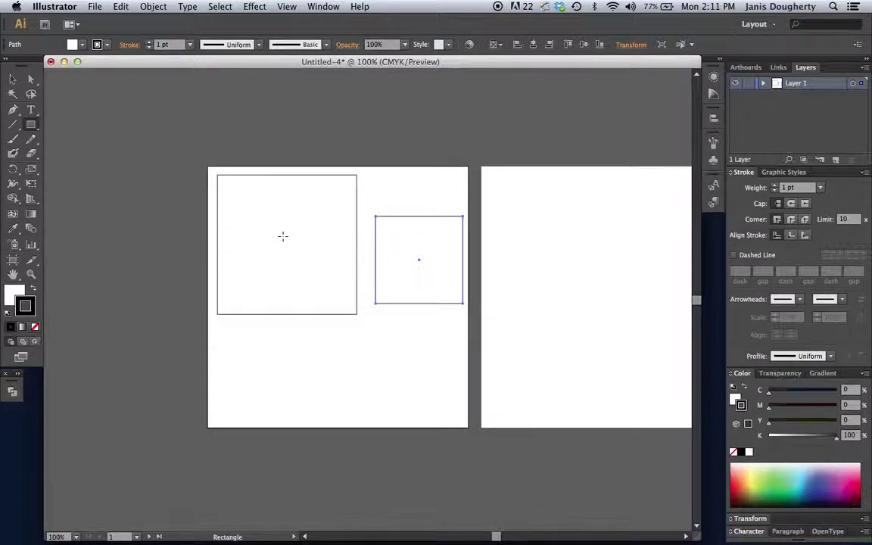
drag(235, 324, 333, 416)
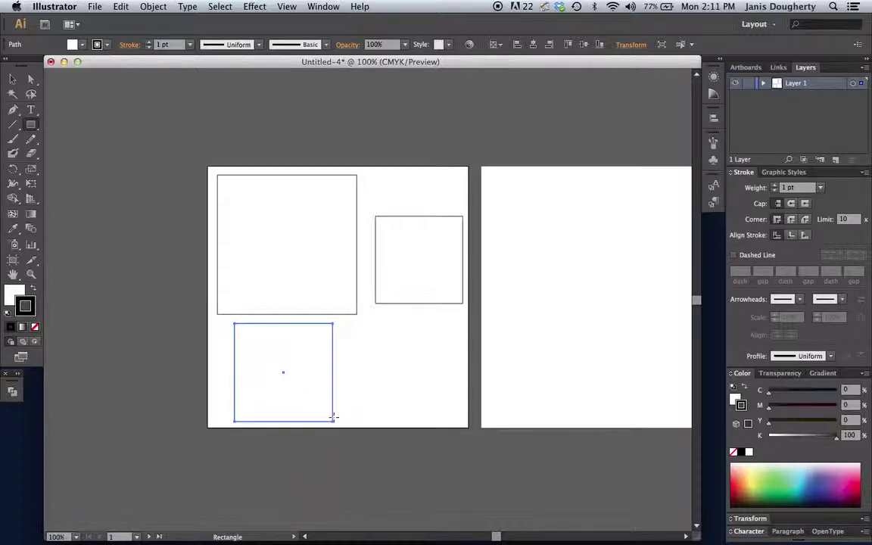
drag(340, 331, 426, 399)
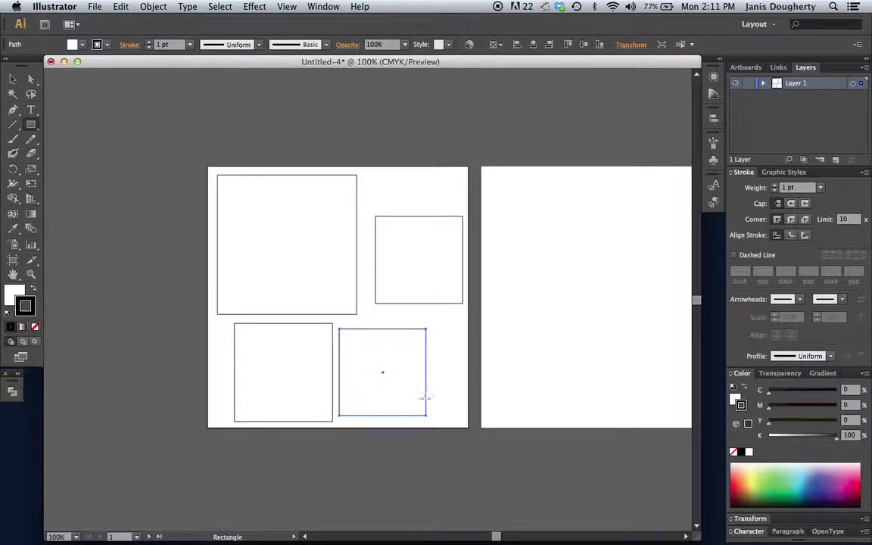
Step: Scale down the lower-left square proportionally from its lower-right corner so the squares are spaced apart, and deselect it
key(v)
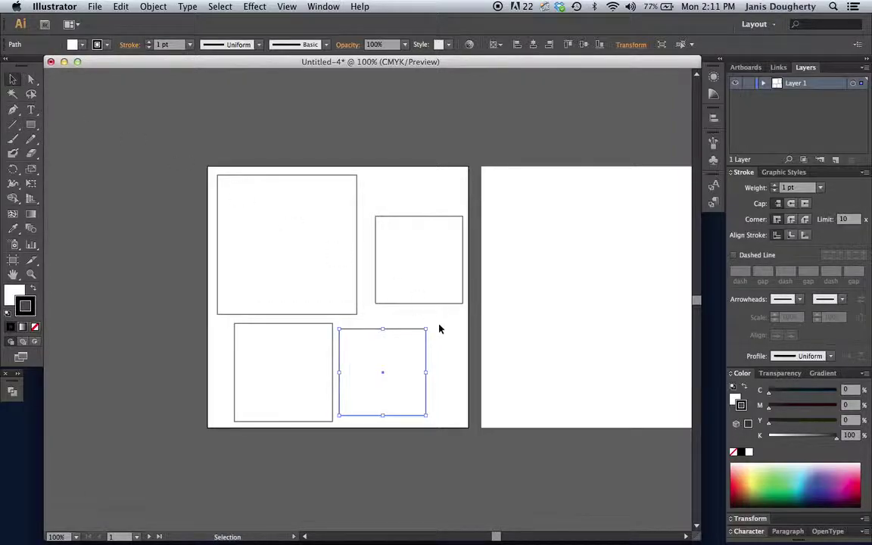
click(335, 459)
click(297, 366)
shift+click(334, 420)
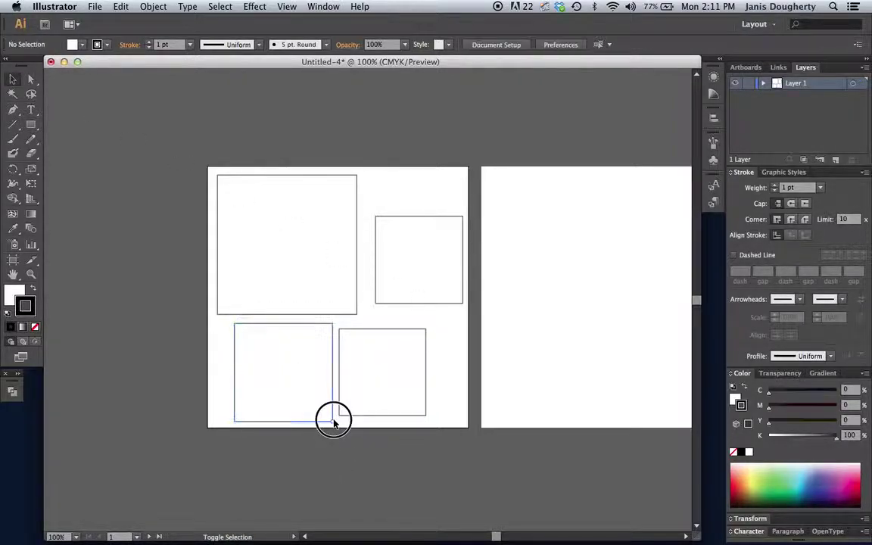
click(333, 421)
drag(333, 420, 315, 404)
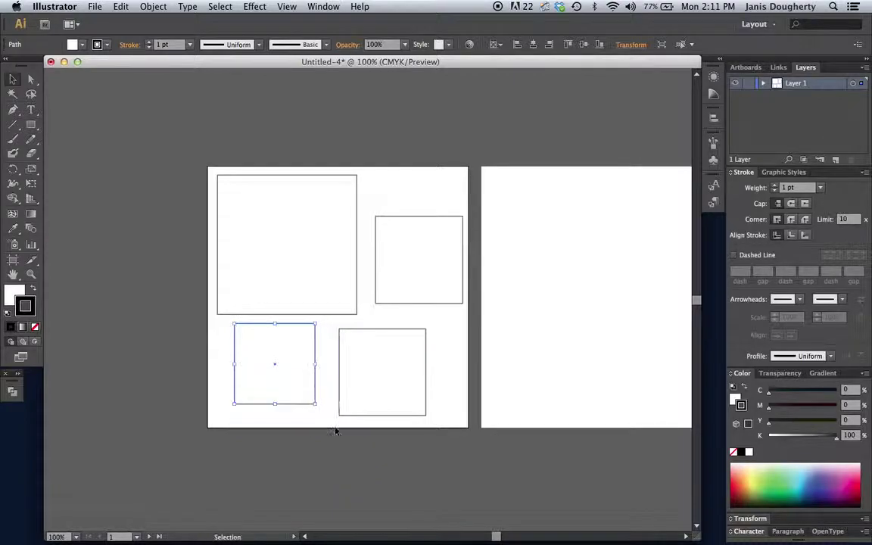
click(344, 439)
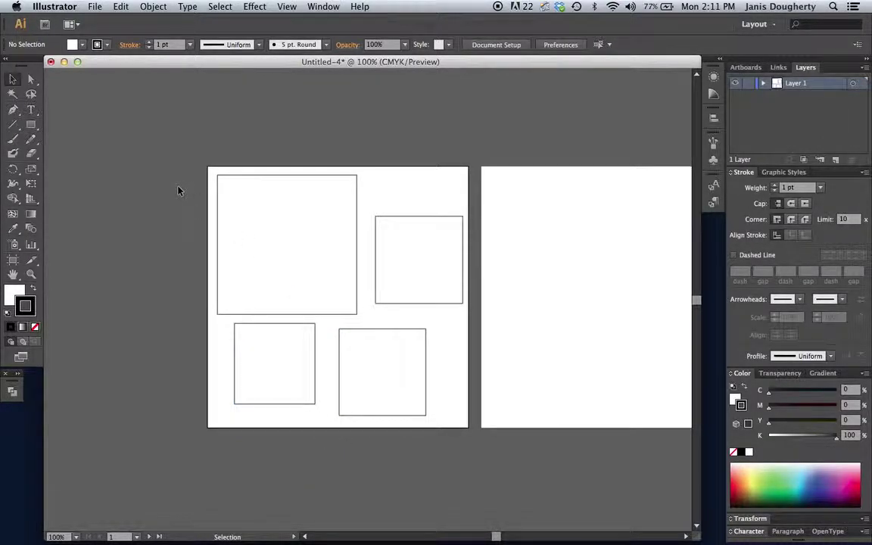
Step: Select all four squares on the first artboard and fill them with red, F70B0B
drag(192, 168, 435, 412)
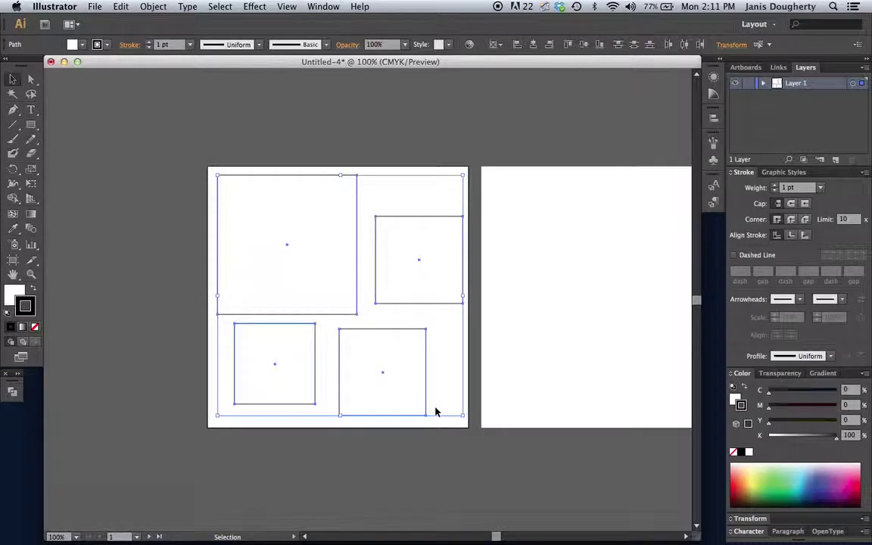
click(12, 293)
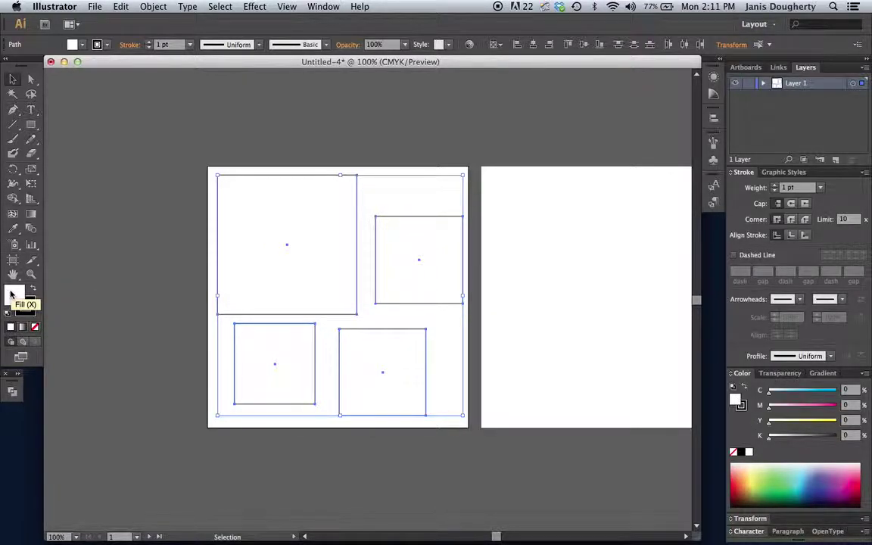
double_click(12, 293)
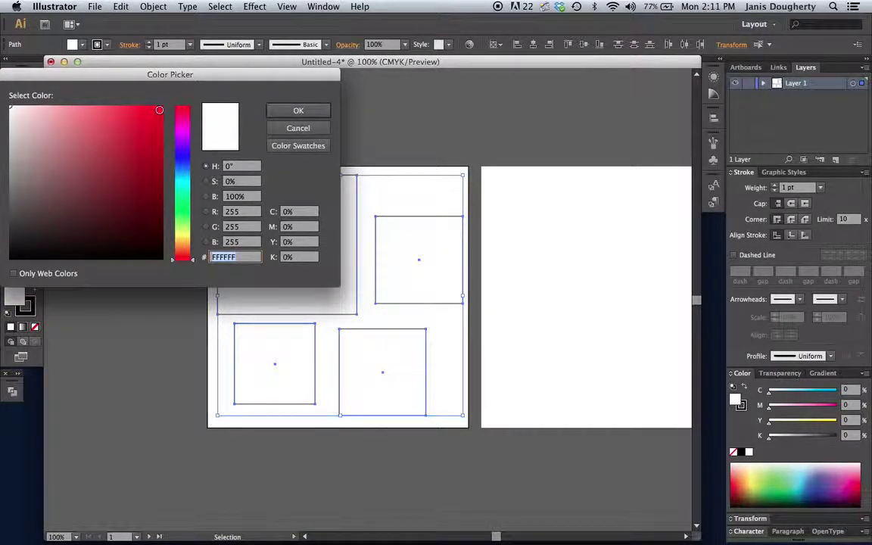
text(FF0000)
click(284, 111)
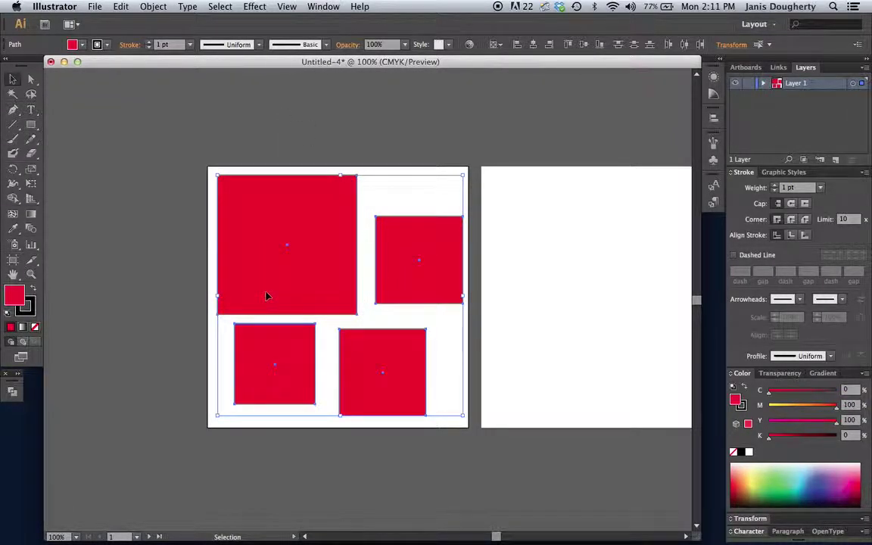
Step: Change the fill of the four selected squares to black, 000000, and remove their stroke
double_click(14, 303)
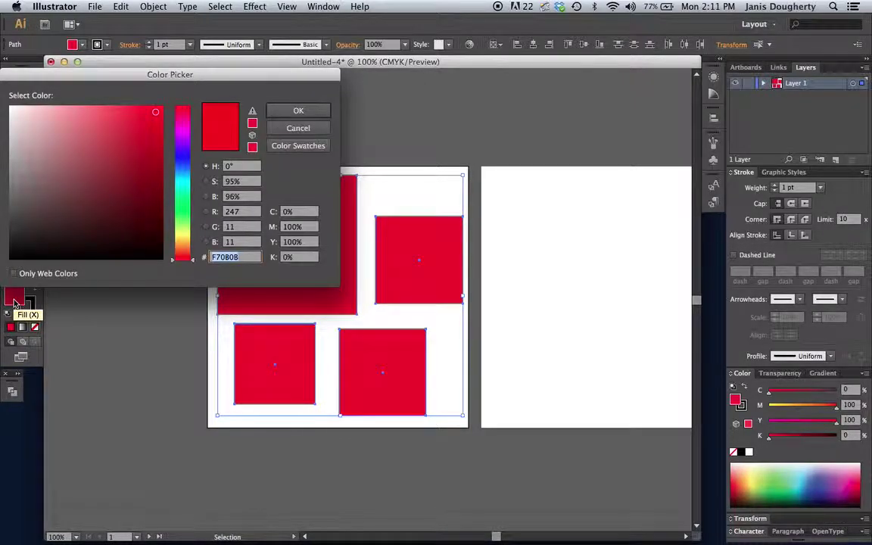
drag(17, 254, 6, 263)
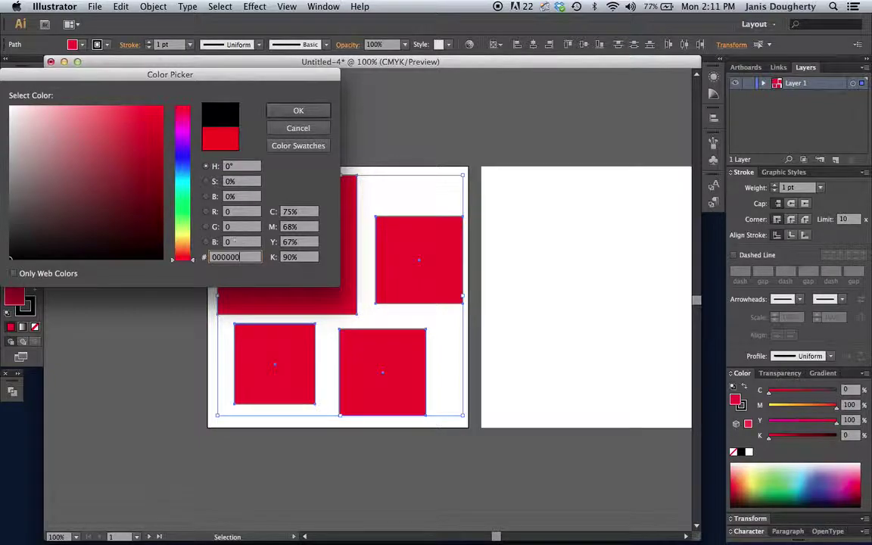
click(204, 258)
click(293, 112)
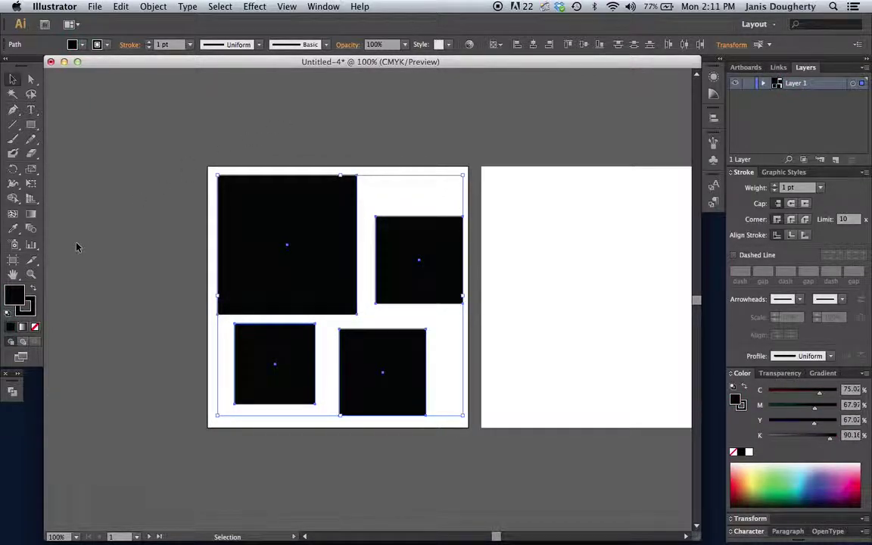
click(34, 306)
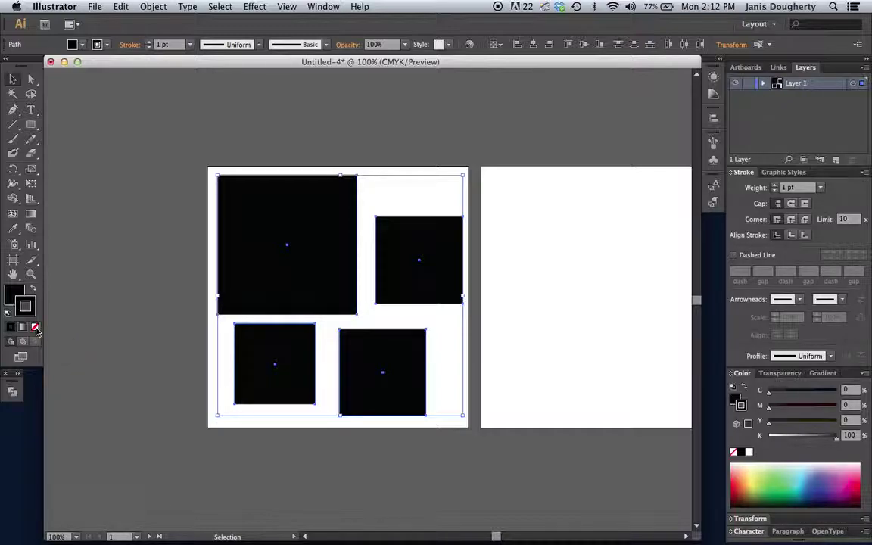
click(36, 328)
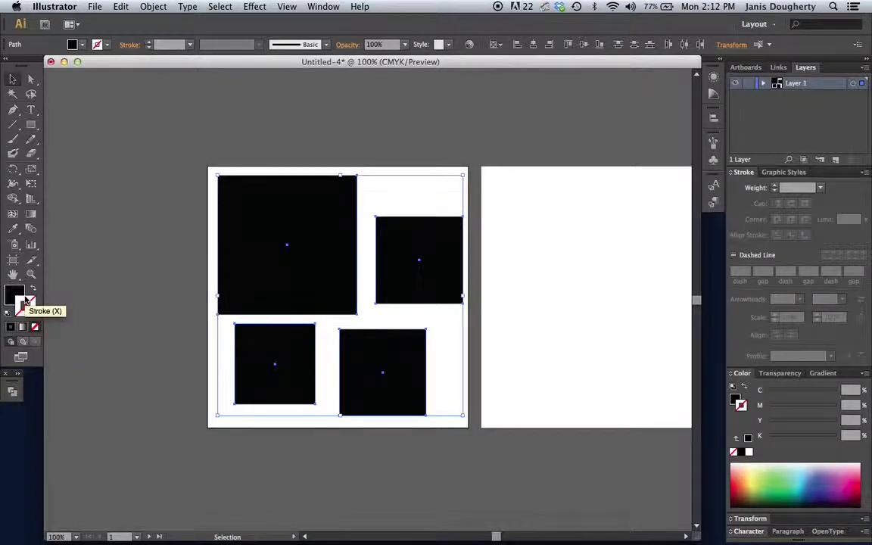
click(166, 186)
click(299, 198)
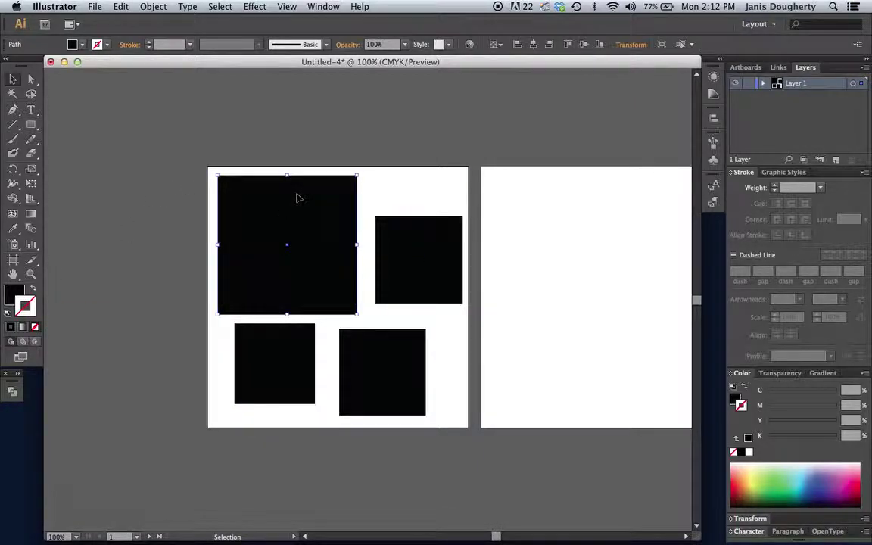
click(382, 227)
click(360, 355)
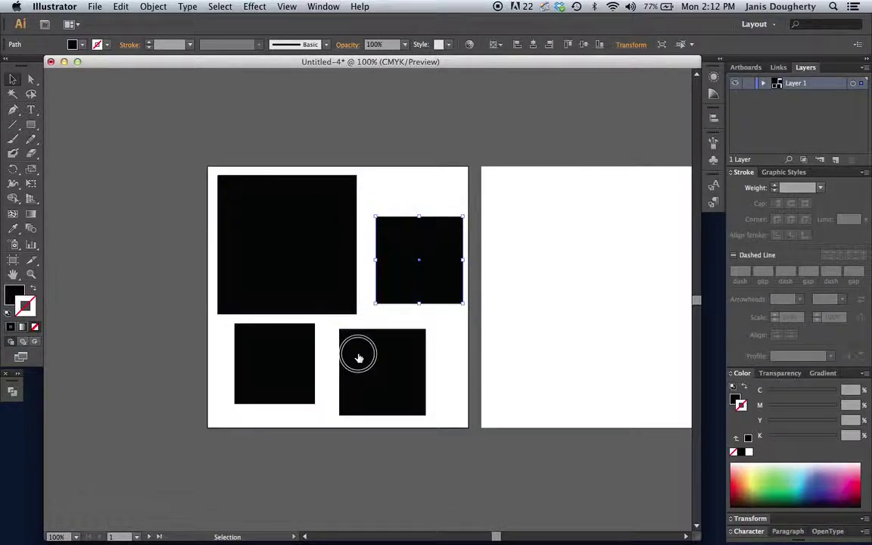
click(273, 354)
Step: Deselect everything and set the fill colour for new shapes to a bright red
click(144, 262)
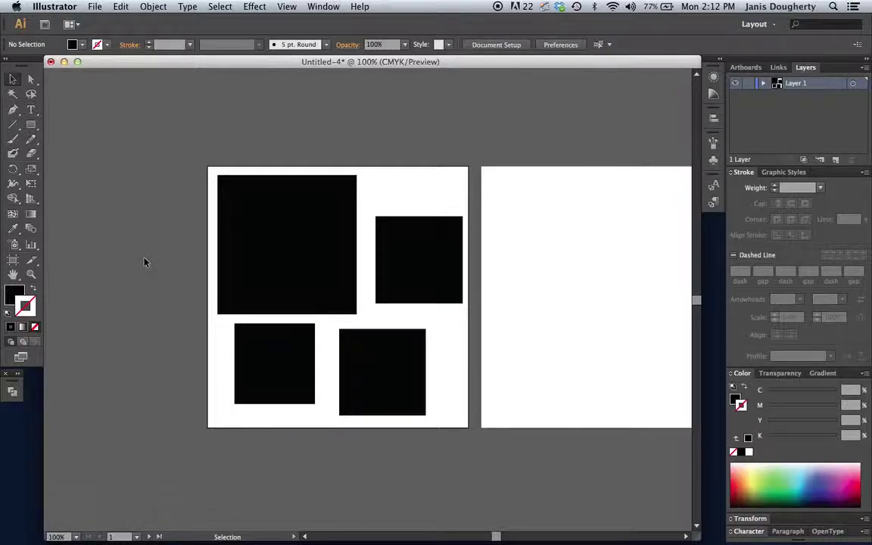
double_click(12, 295)
click(152, 119)
click(327, 108)
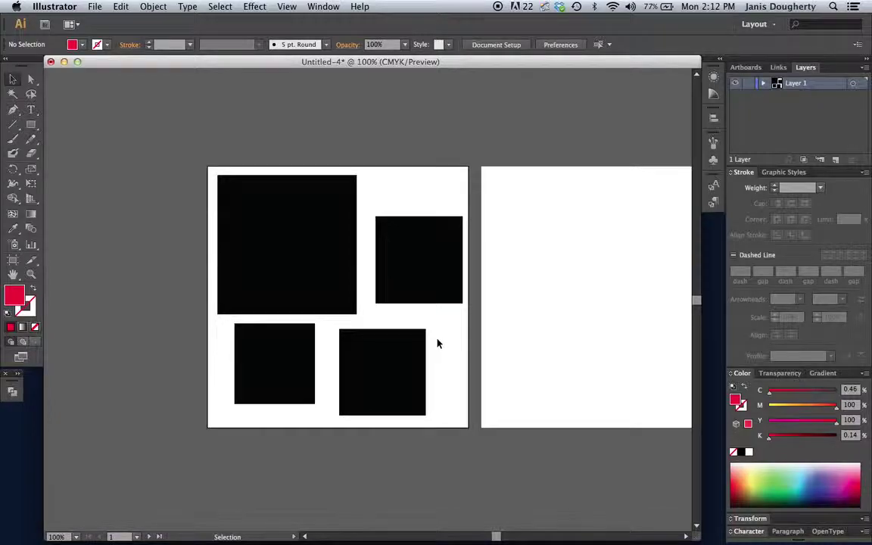
Step: Fill the large upper-left square on the first artboard with bright red
click(246, 217)
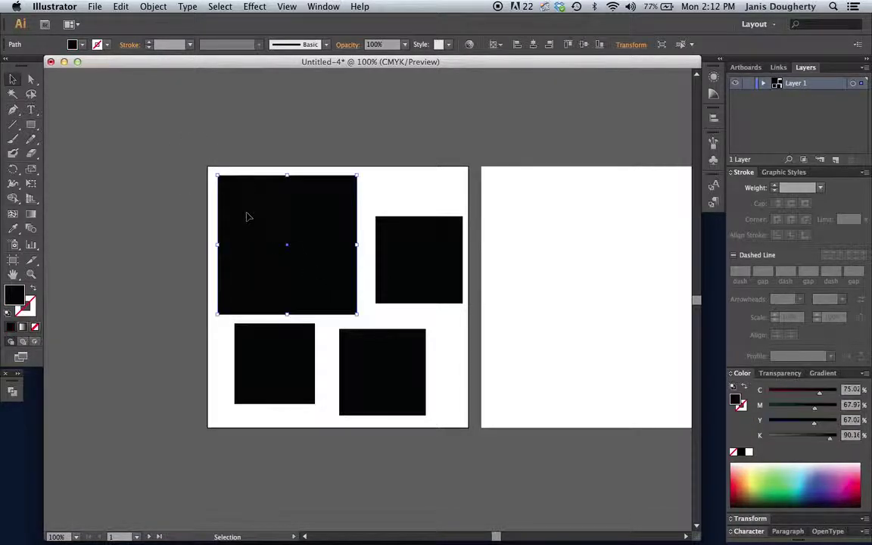
double_click(12, 300)
click(154, 114)
click(298, 110)
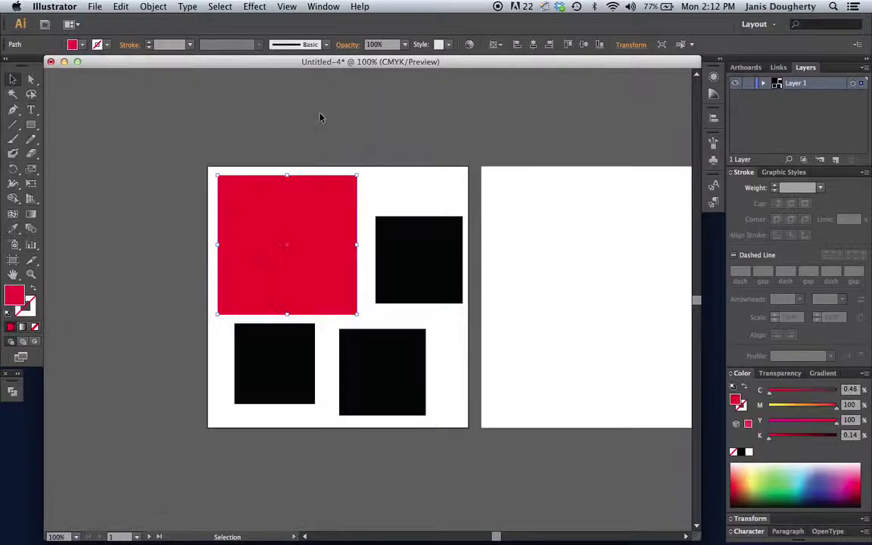
Step: Set the large square's fill to black, 000000, and deselect it
double_click(12, 300)
click(9, 259)
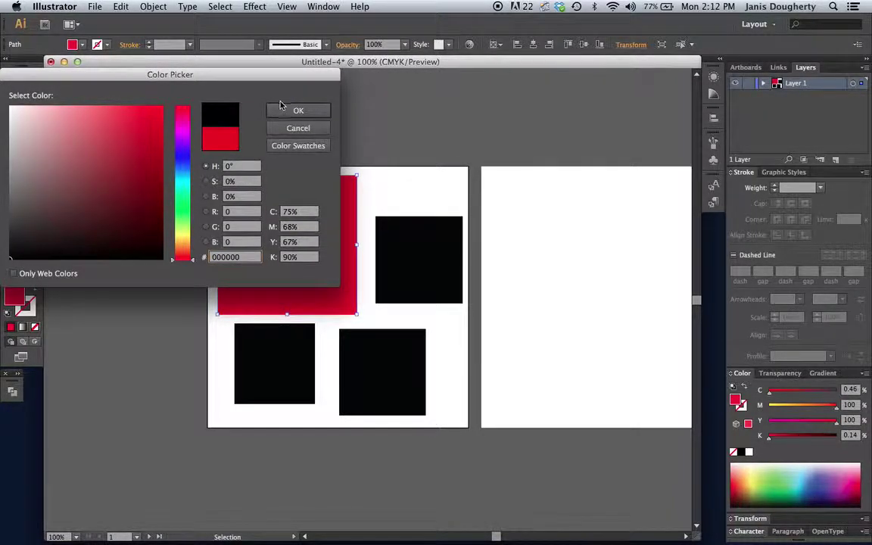
click(296, 112)
click(353, 120)
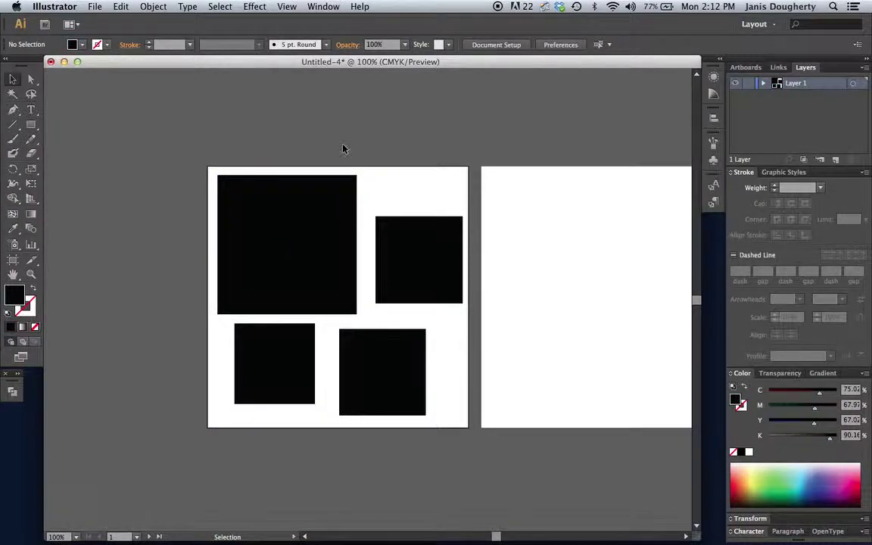
Step: Move the upper-right square up beside the large one, and turn the lower-right square into an enlarged diamond overhanging the artboard's corner
drag(412, 254, 396, 211)
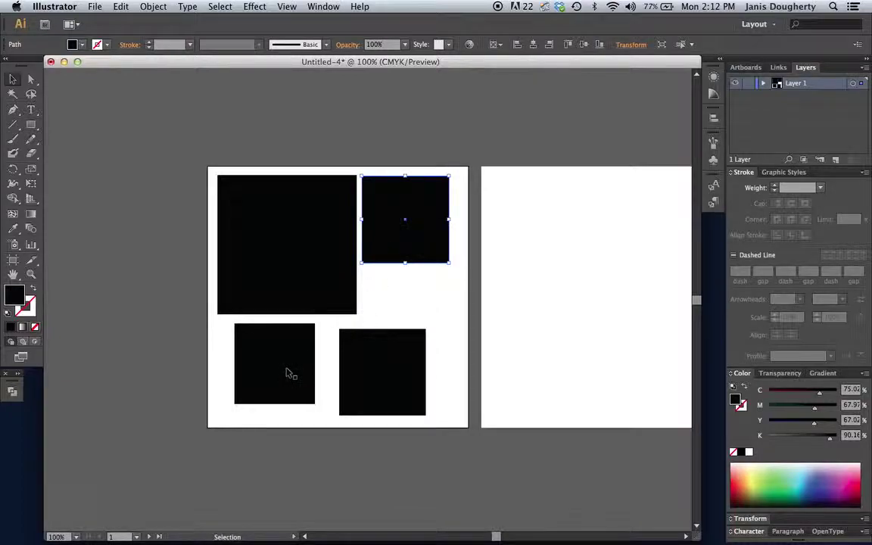
click(383, 358)
drag(430, 418, 383, 435)
drag(444, 375, 575, 355)
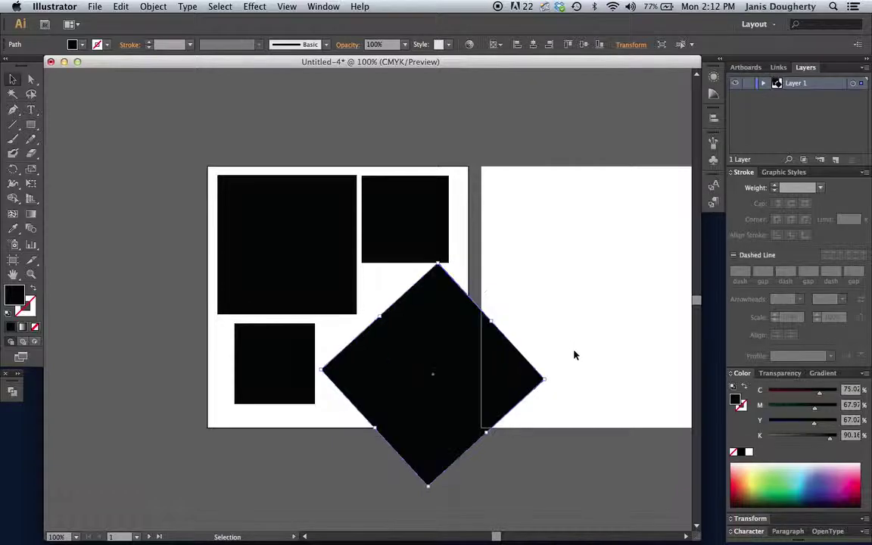
Step: Shift the lower-left and upper-right squares close against the large square, aligned with its outer edges and separated by thin gaps
drag(260, 354, 243, 349)
drag(368, 211, 366, 211)
click(438, 316)
click(287, 126)
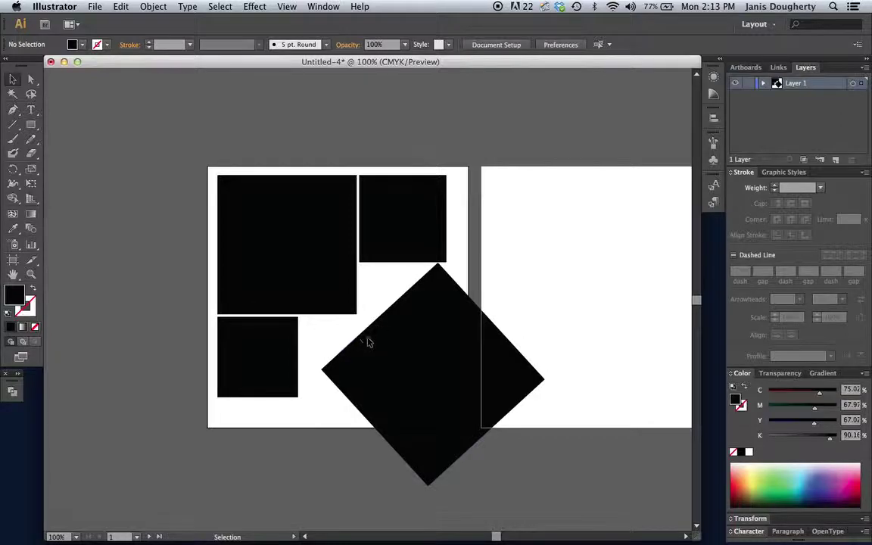
Step: Lock Layer 1 to protect the artwork on the first artboard
click(367, 342)
scroll(407, 337, right, 5)
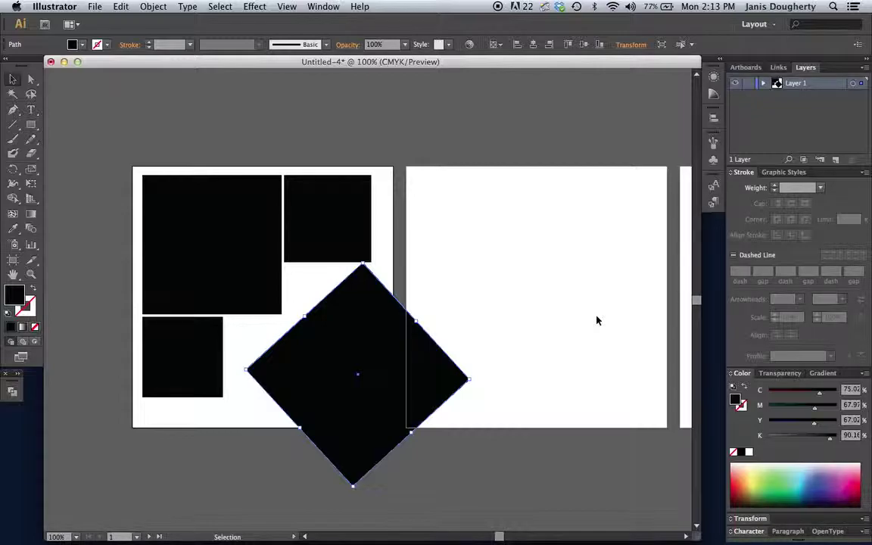
click(749, 84)
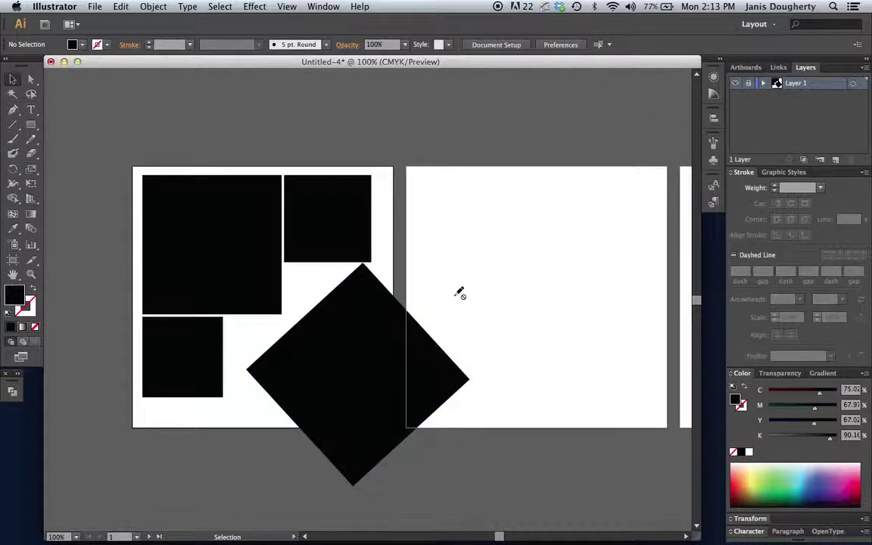
Step: With the Artboard tool, move Artboard 2 above the row and Artboard 3 below it
key(super+minus)
key(super+minus)
key(super+minus)
drag(506, 292, 331, 291)
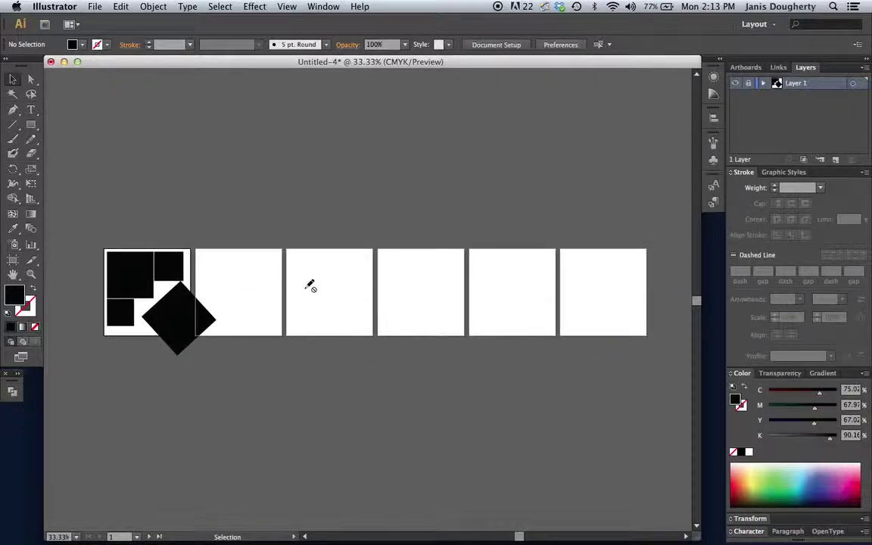
click(12, 261)
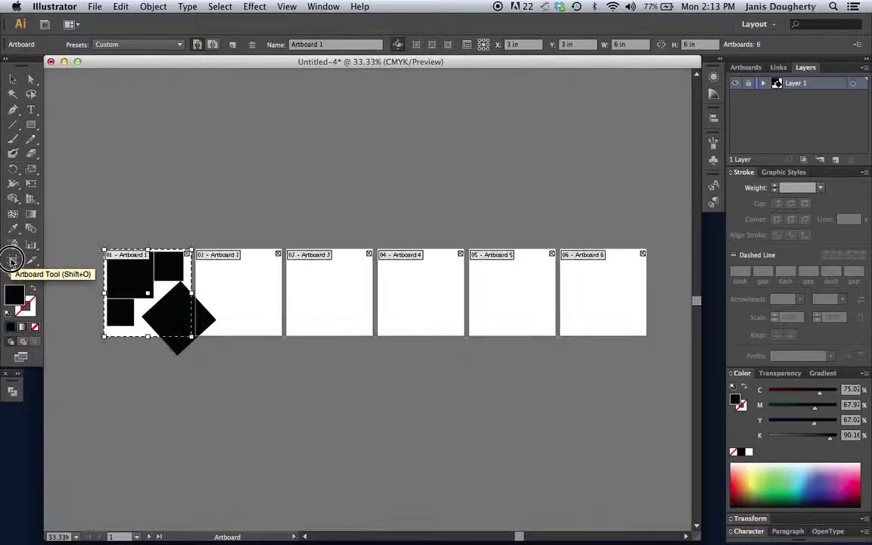
click(226, 269)
drag(249, 286, 249, 194)
click(334, 289)
drag(333, 289, 330, 405)
Step: Move Artboard 4 above the row, Artboard 5 below it and Artboard 6 farther right, and finish editing artboards
click(422, 296)
drag(421, 295, 421, 194)
drag(500, 285, 500, 383)
click(583, 292)
drag(583, 292, 624, 275)
click(12, 78)
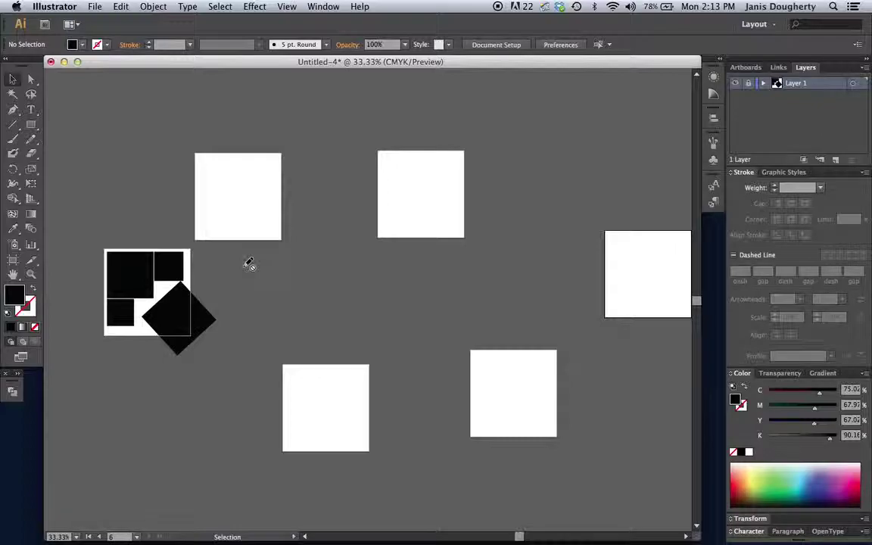
Step: Unlock Layer 1 and draw two large black squares overhanging the upper-left and lower-right corners of the second artboard
key(super+minus)
key(super+equal)
key(super+equal)
drag(133, 317, 393, 408)
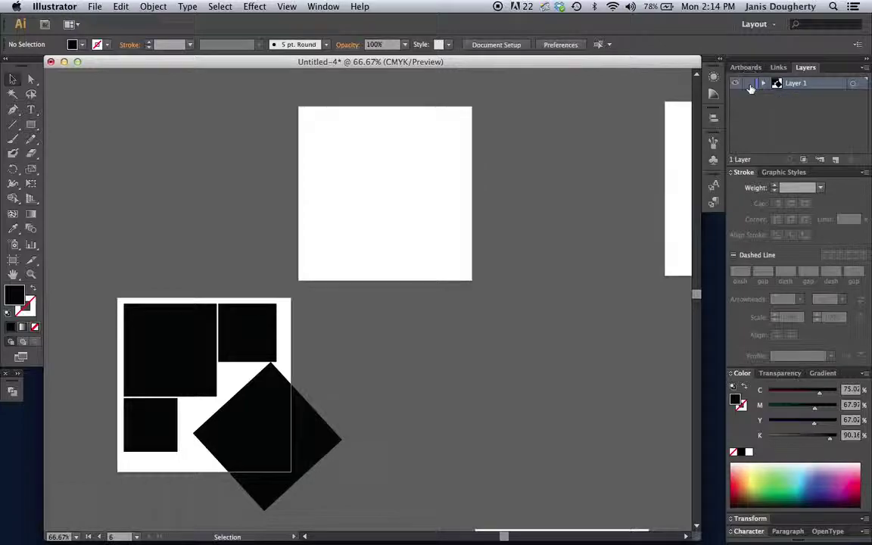
click(31, 124)
mouse_move(284, 104)
mouse_down()
mouse_move(374, 194)
mouse_move(491, 290)
mouse_up()
Step: Draw two smaller black squares on the second artboard, one below the upper-left square and one above the lower-right square
drag(328, 201, 377, 249)
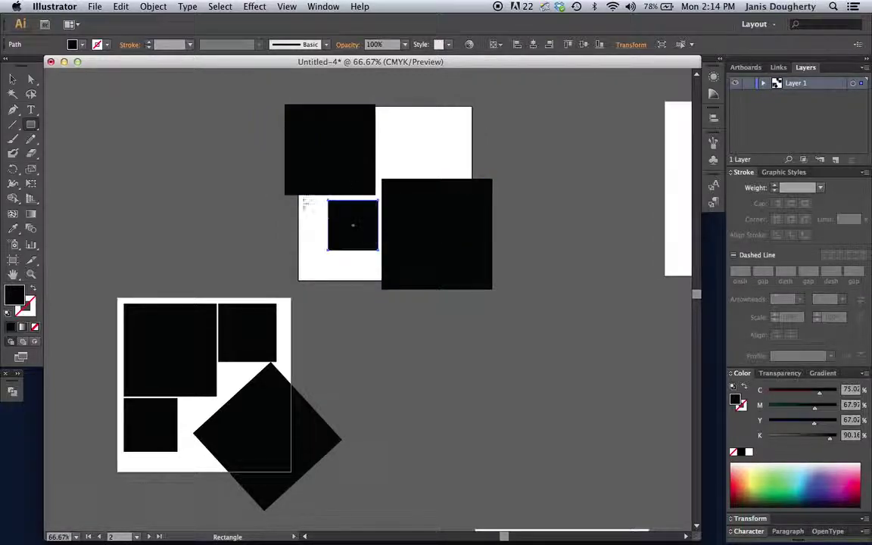
drag(418, 174, 394, 135)
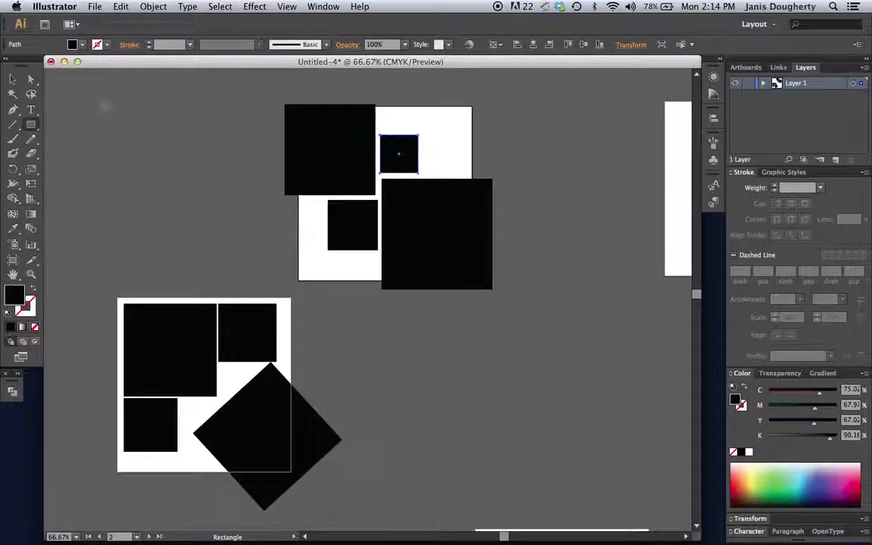
click(12, 78)
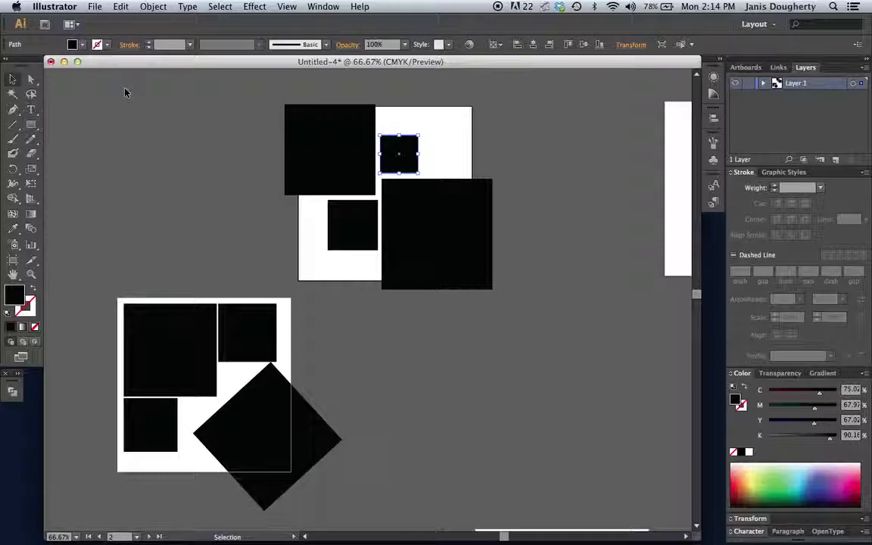